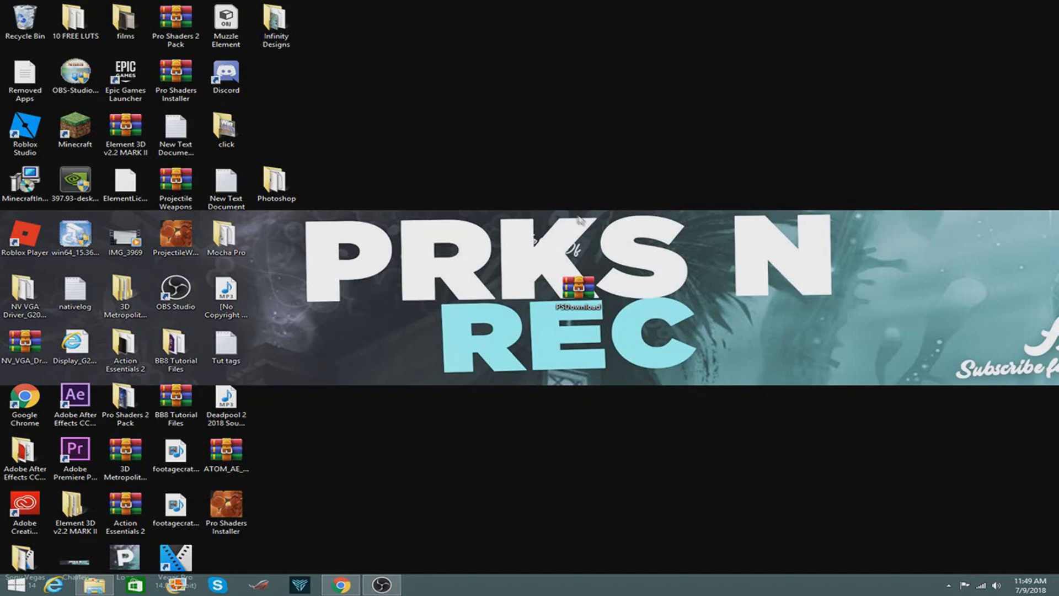
- Reposition the PSDownload archive icon on the desktop, then clear the selection
left_click_drag(579, 219, 530, 178)
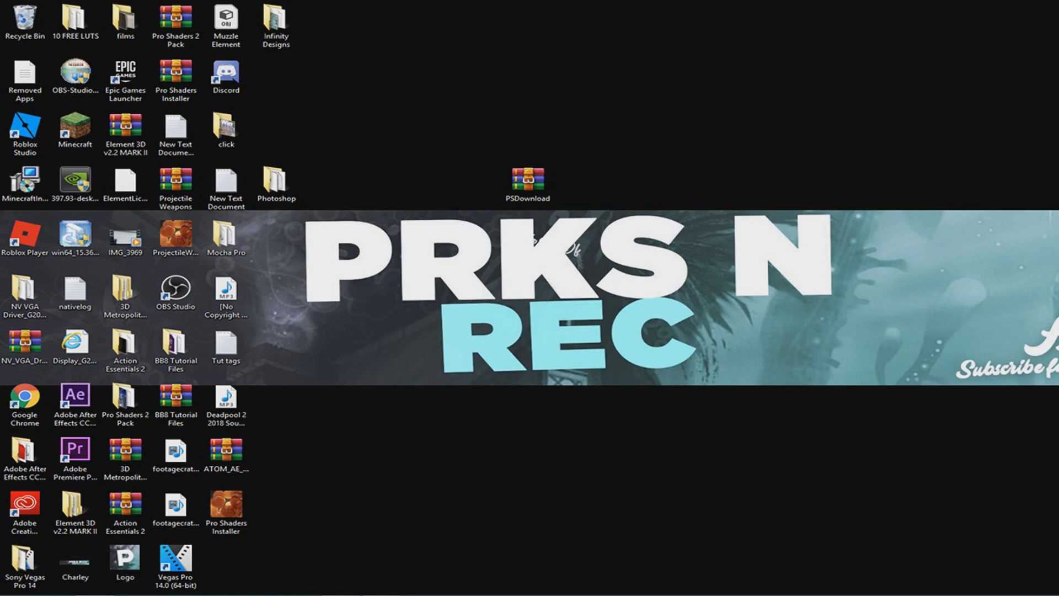
left_click_drag(529, 180, 579, 290)
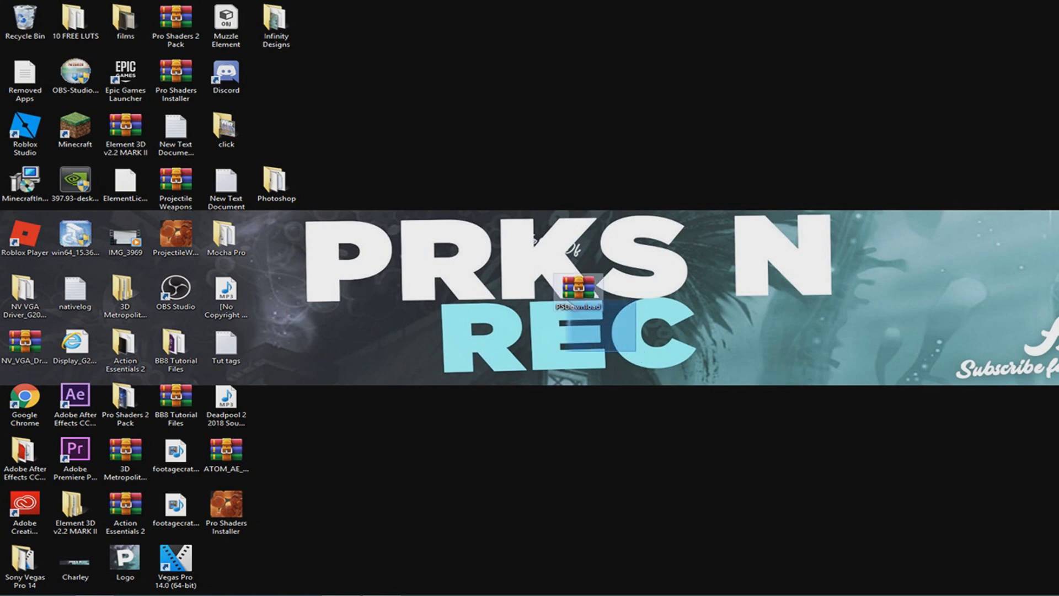
left_click_drag(637, 358, 505, 247)
left_click(572, 190)
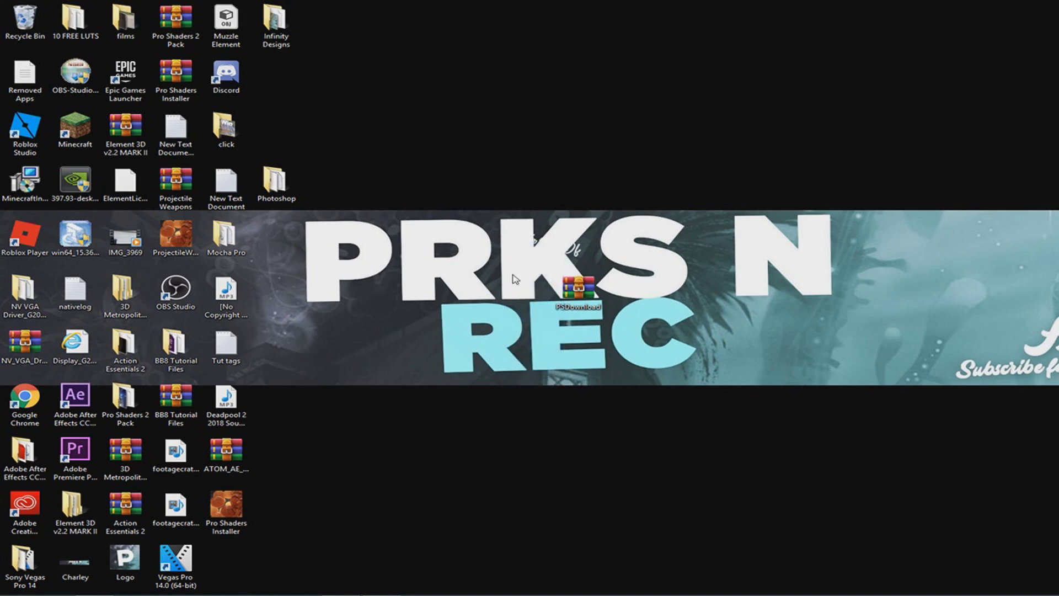
- Download PSDownload.zip (73.7 MB) from MEGA and drop a copy onto the desktop
left_click(346, 586)
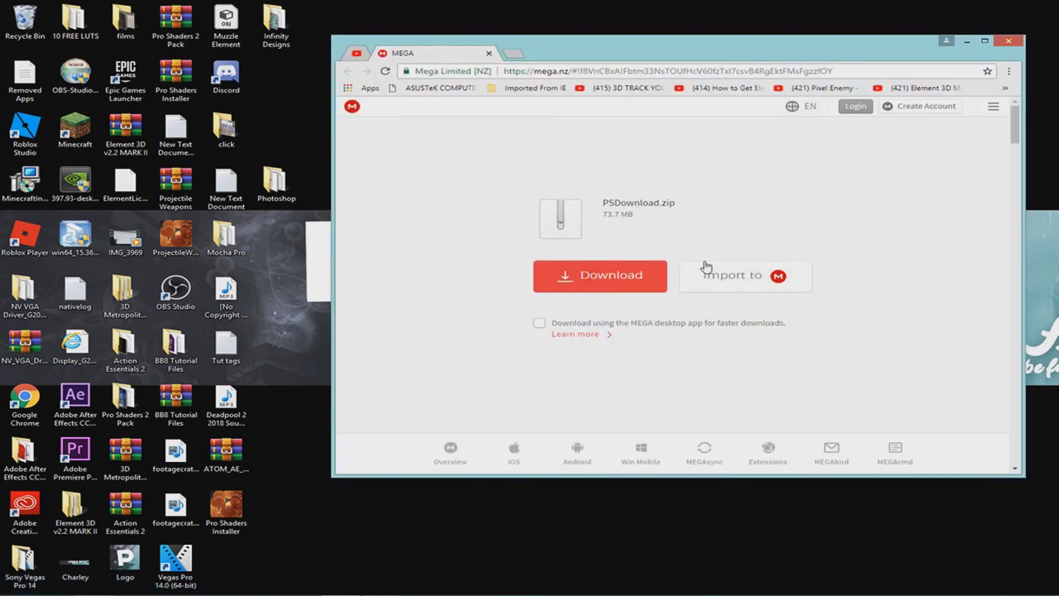
left_click_drag(603, 212, 580, 208)
left_click(604, 286)
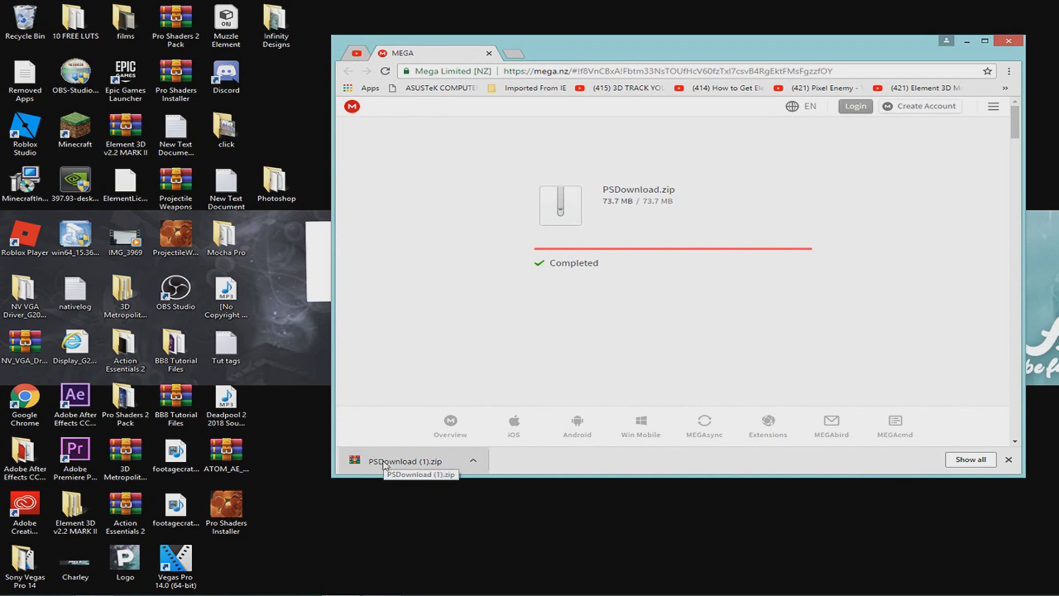
mouse_move(384, 460)
left_mouse_down()
mouse_move(341, 372)
mouse_move(276, 352)
left_mouse_up()
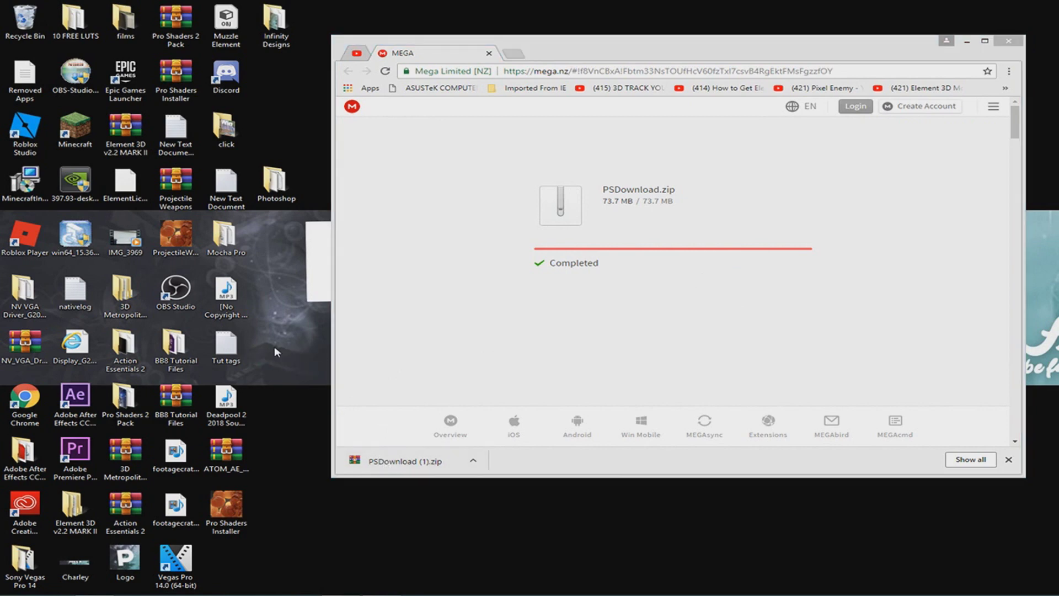
left_click(1008, 460)
- Arrange the desktop: PSDownload (1) archive beside Mocha Pro, Photoshop folder near the banner
left_click(964, 41)
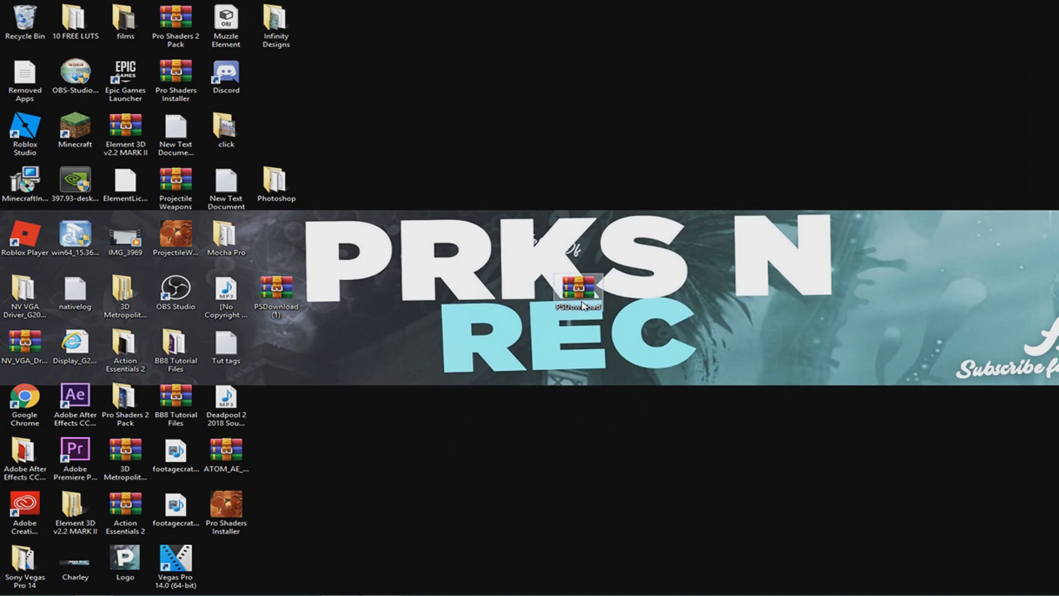
mouse_move(582, 306)
left_mouse_down()
mouse_move(276, 237)
mouse_move(670, 279)
mouse_move(577, 235)
left_mouse_up()
right_click(572, 239)
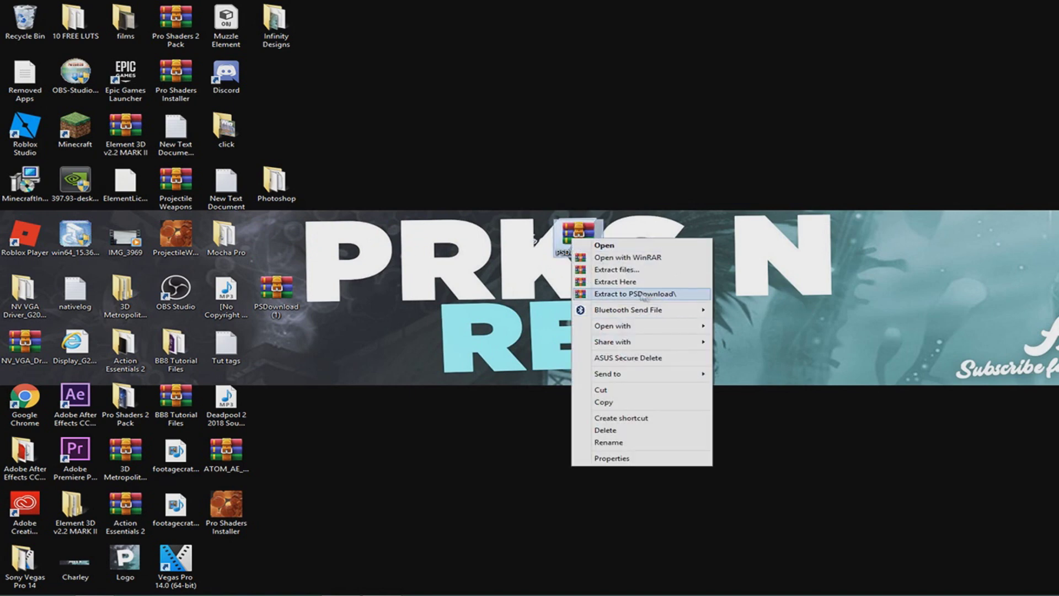
left_click(403, 366)
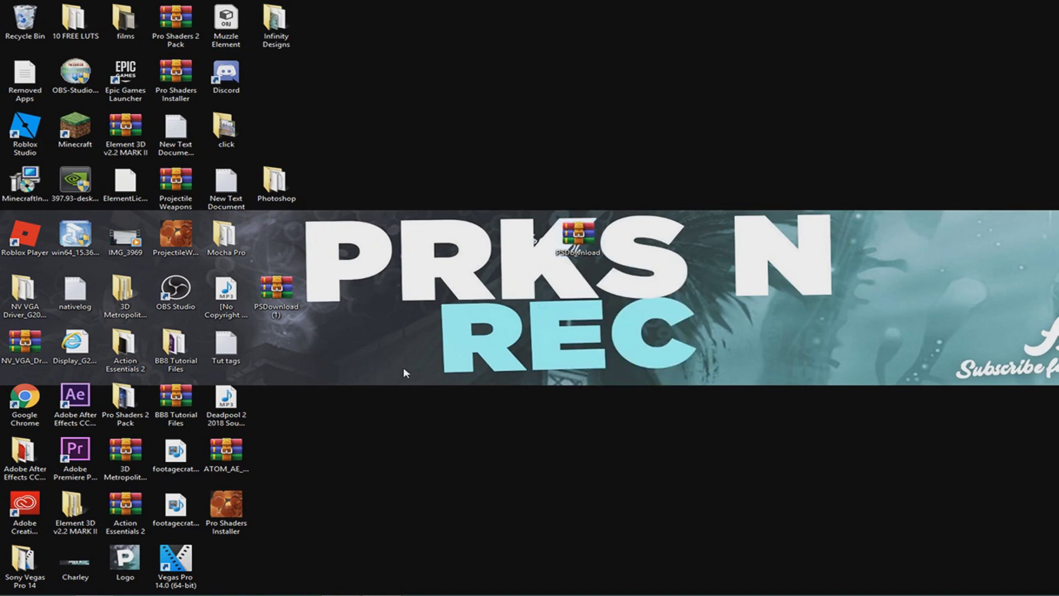
left_click_drag(275, 182, 376, 183)
left_click(467, 230)
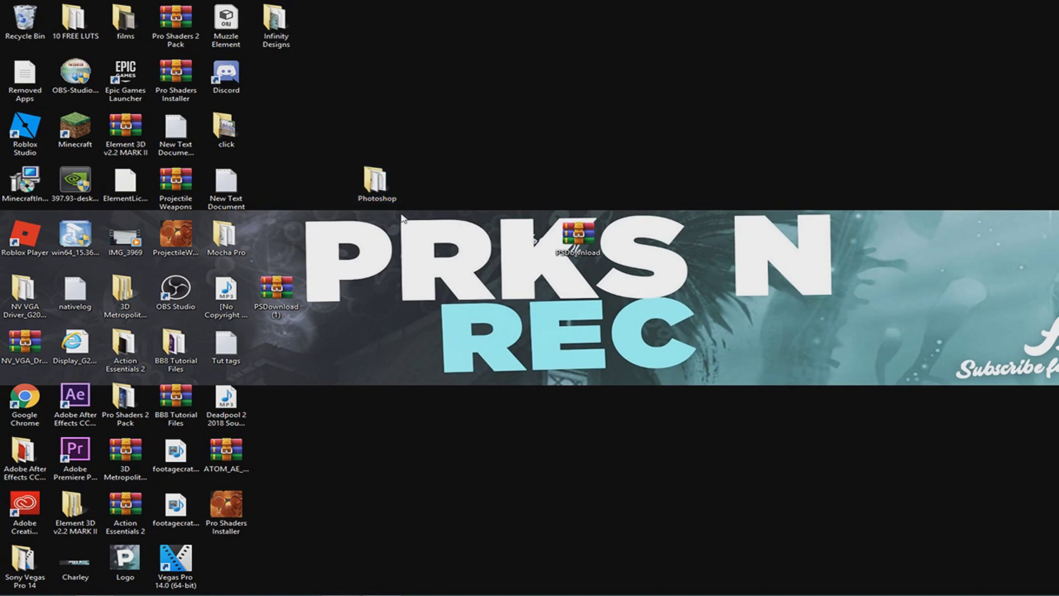
- Open the Photoshop folder and bring up the options for setup.exe to run it
double_click(375, 180)
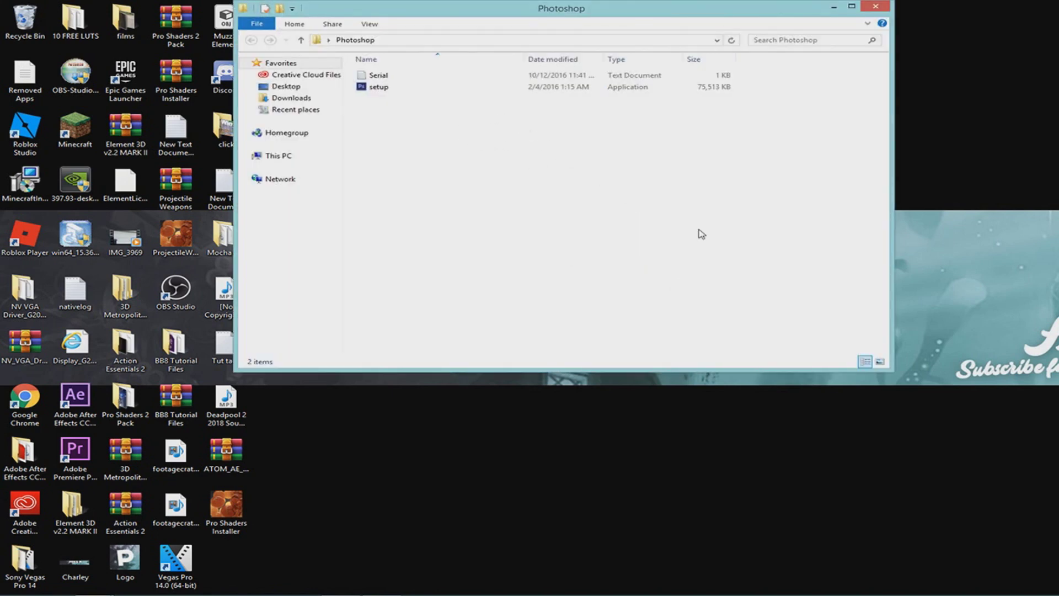
right_click(626, 87)
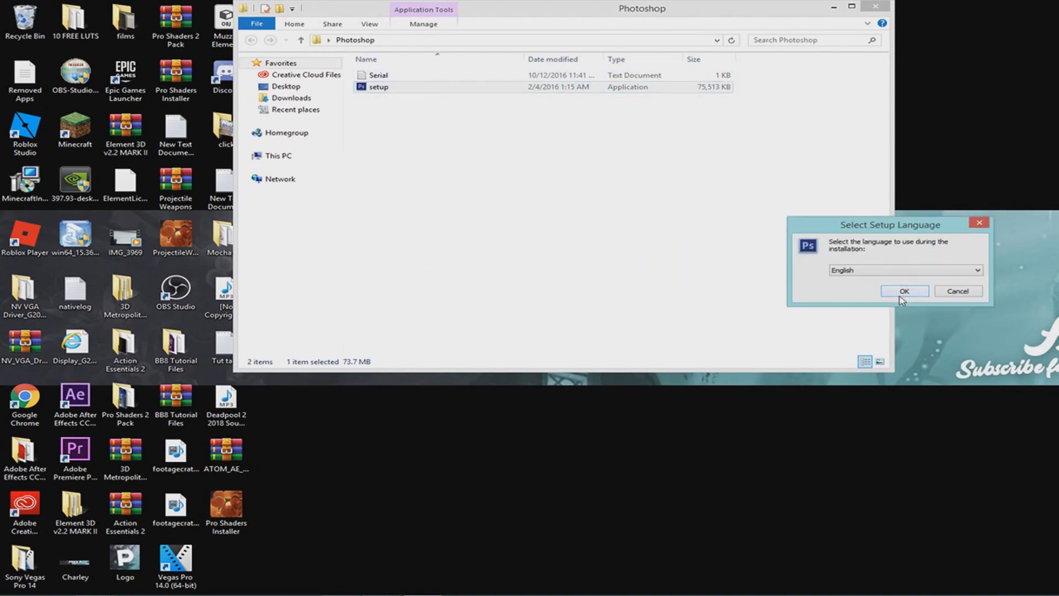
- Confirm English, accept the licence, keep default folders, and keep Create a desktop icon
left_click(902, 295)
left_click(589, 389)
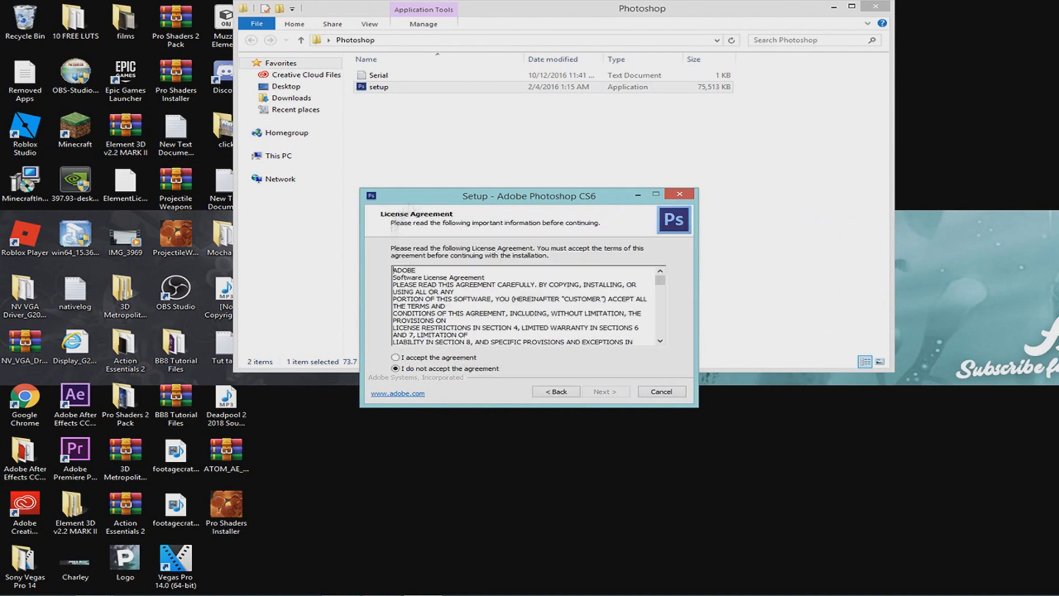
left_click(443, 358)
left_click(617, 395)
left_click(603, 395)
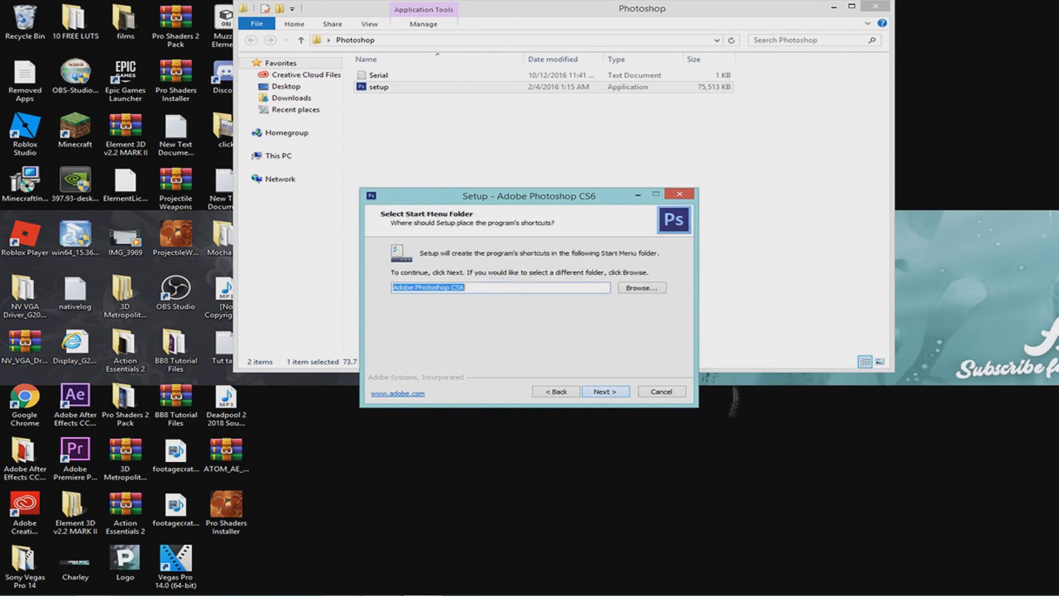
left_click(592, 395)
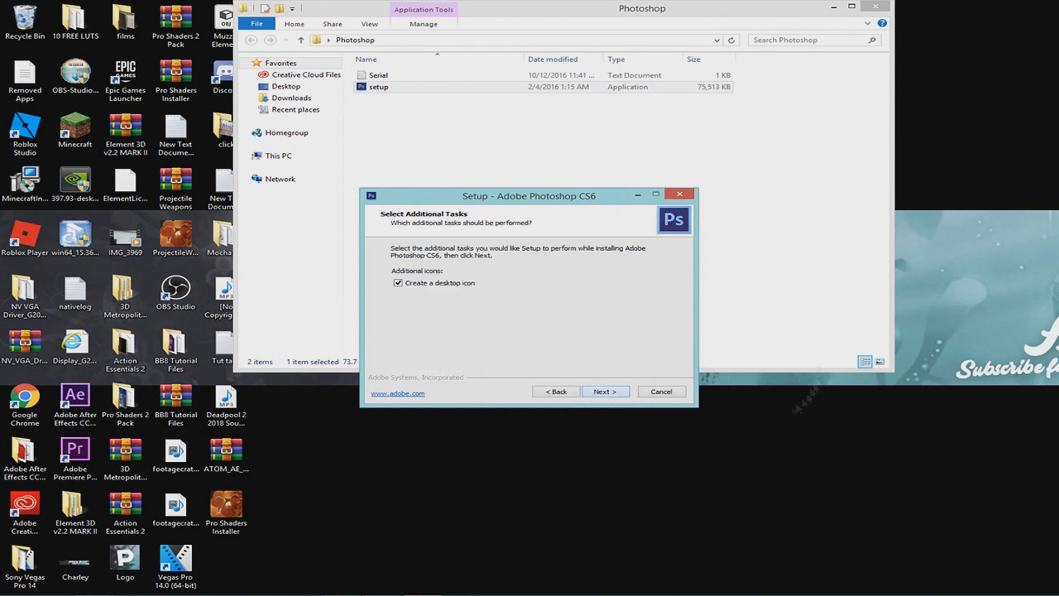
left_click(398, 283)
left_click(613, 393)
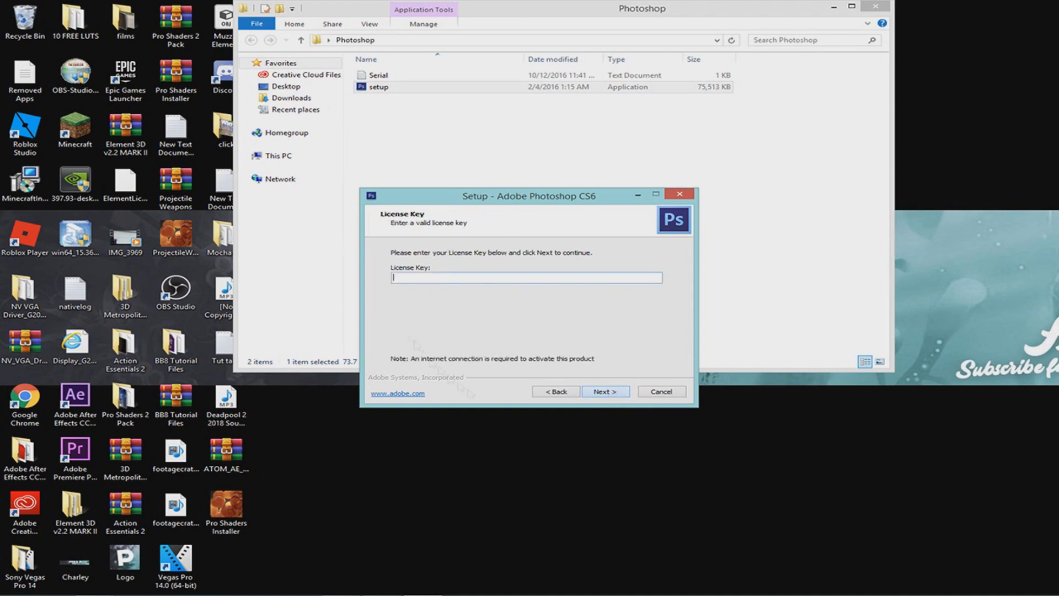
- Open the Serial note and copy the whole activation key
left_click_drag(447, 202, 597, 203)
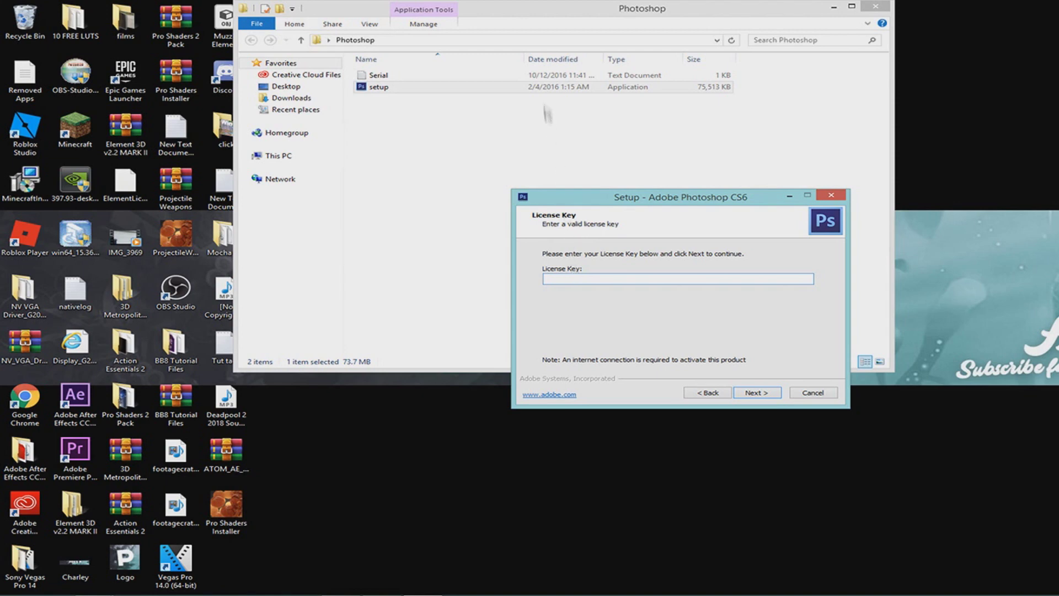
double_click(544, 75)
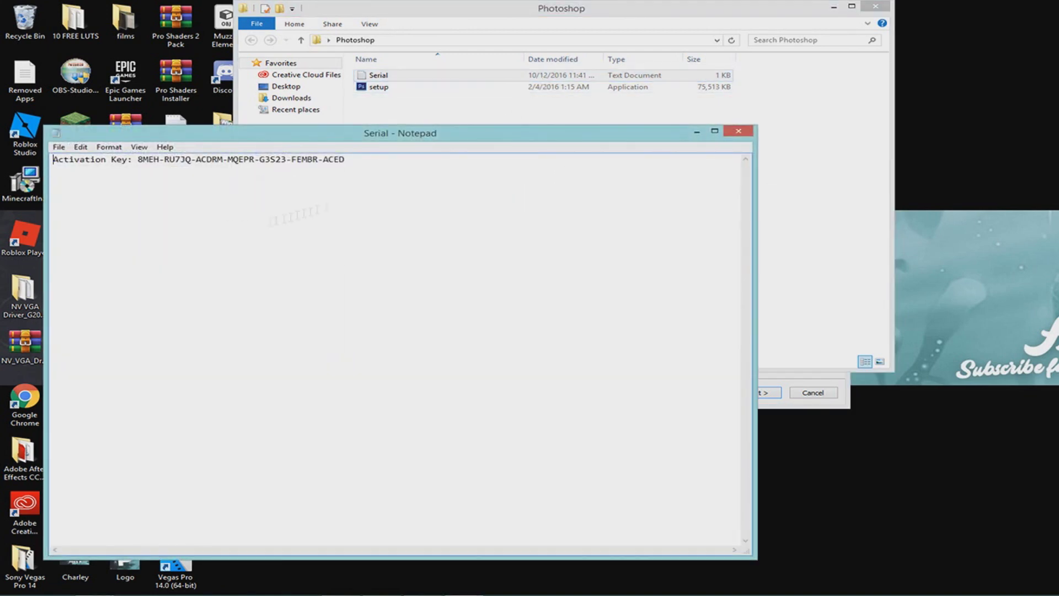
left_click_drag(139, 159, 351, 162)
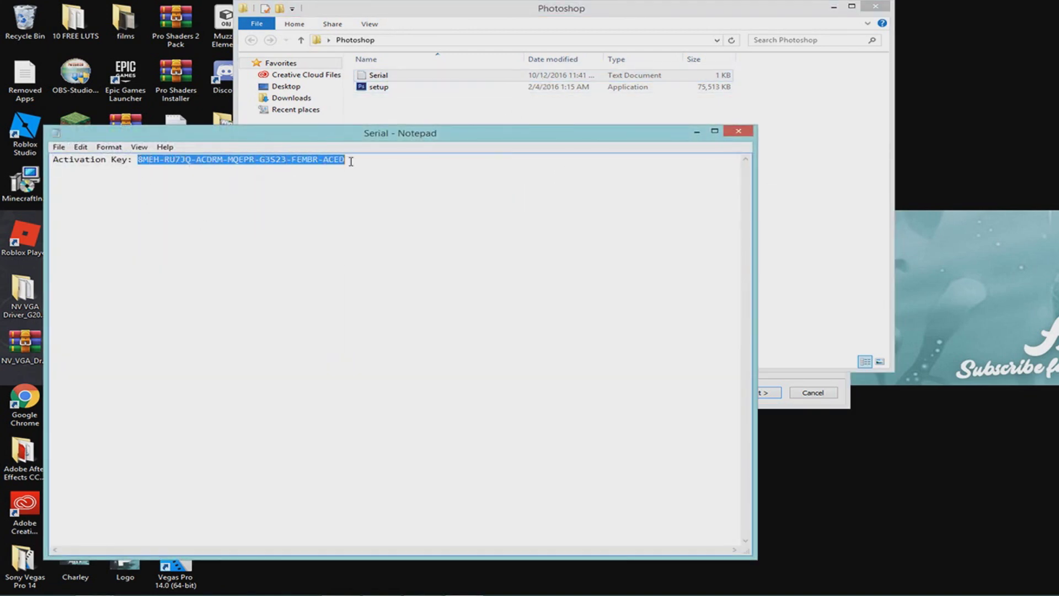
right_click(330, 160)
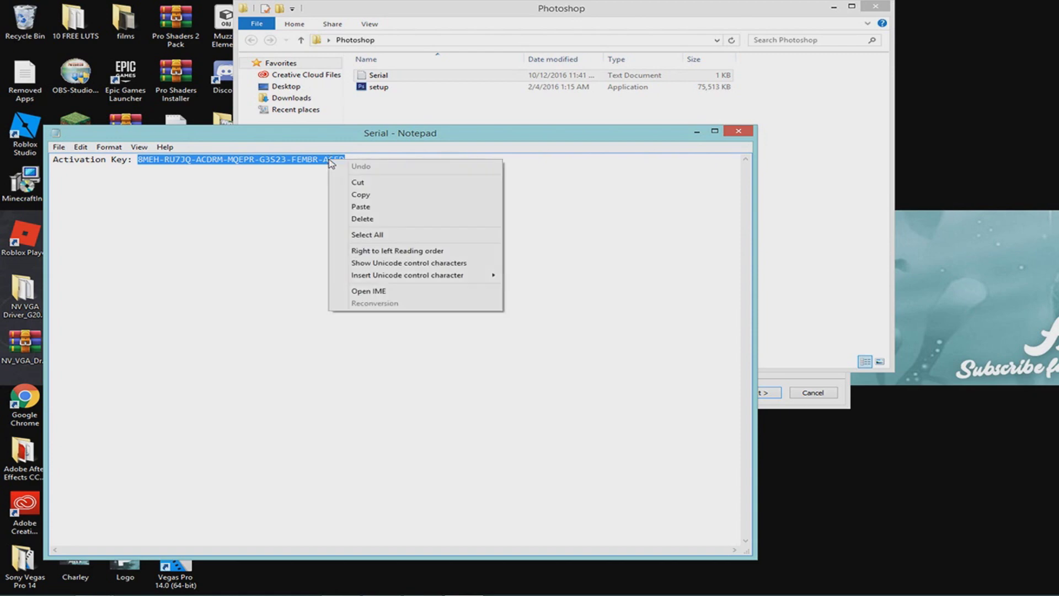
left_click(356, 193)
left_click(815, 333)
- Paste the activation key as the licence key, then install Photoshop CS6 and finish the wizard
left_click(841, 402)
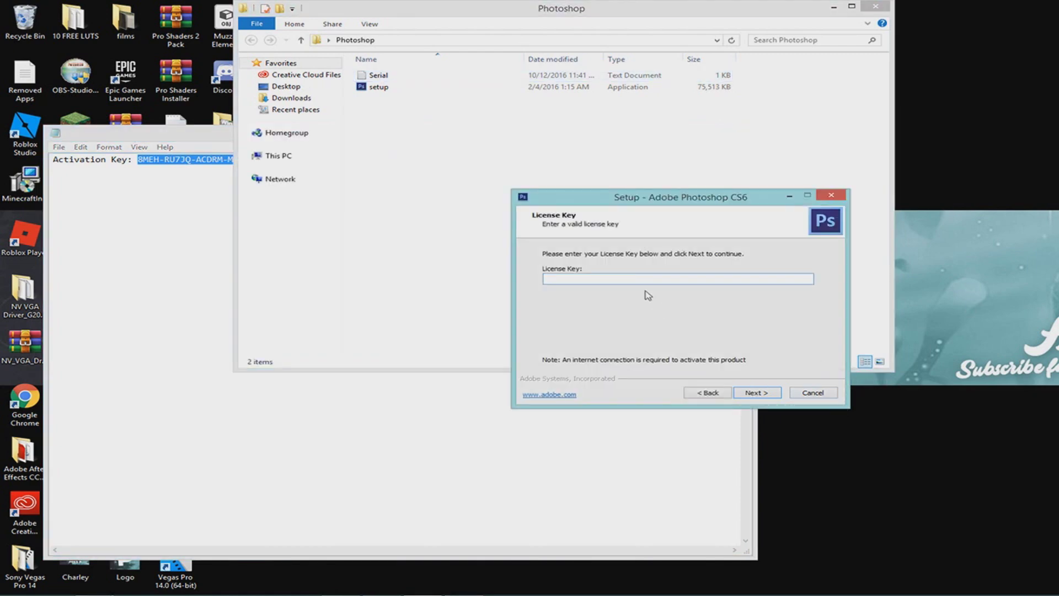
right_click(615, 280)
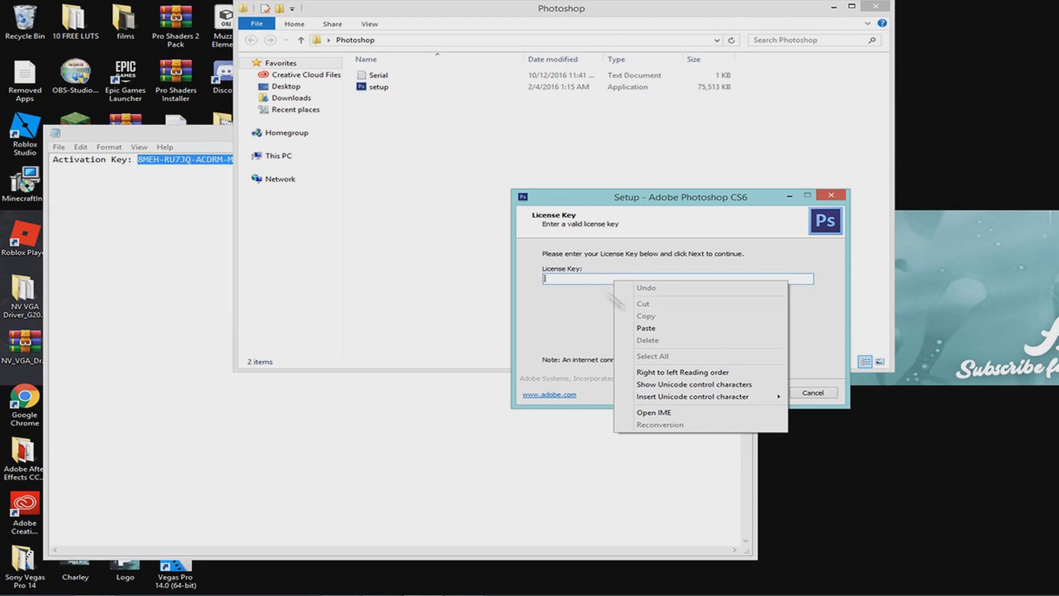
left_click(622, 328)
left_click(768, 394)
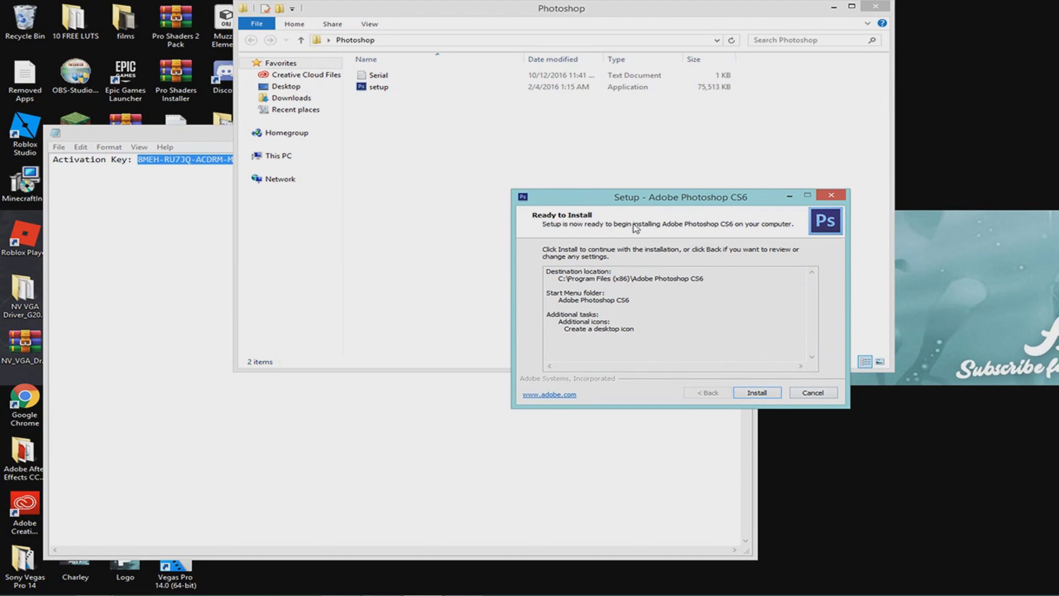
left_click(761, 395)
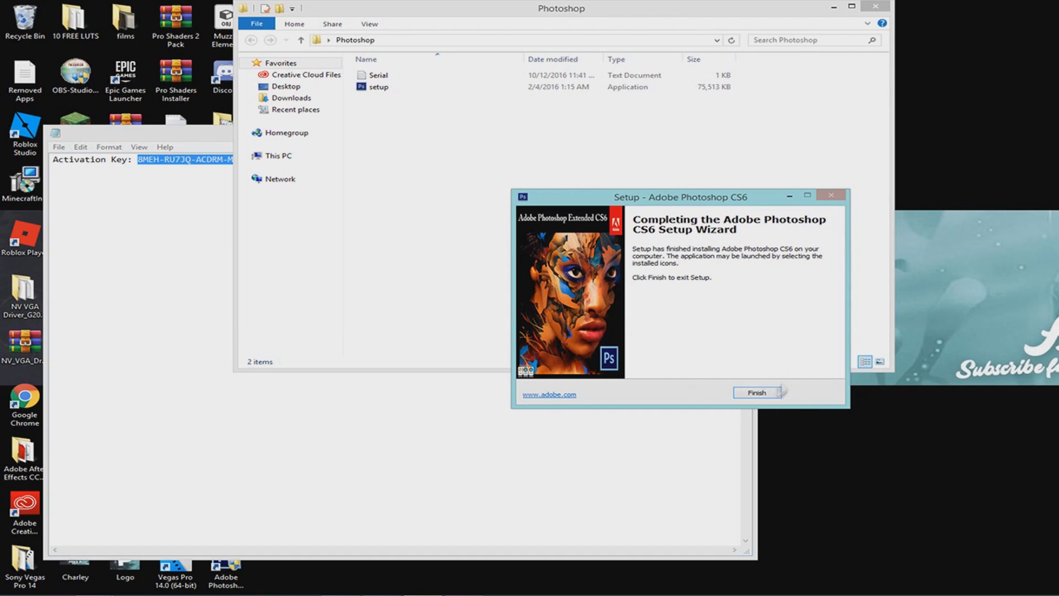
left_click(756, 392)
left_click(874, 5)
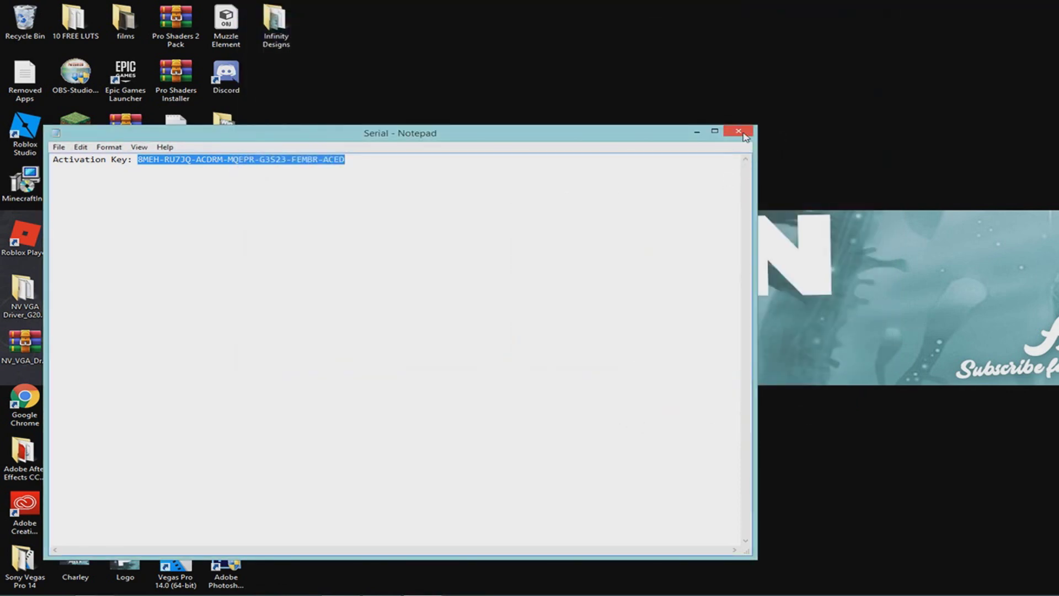